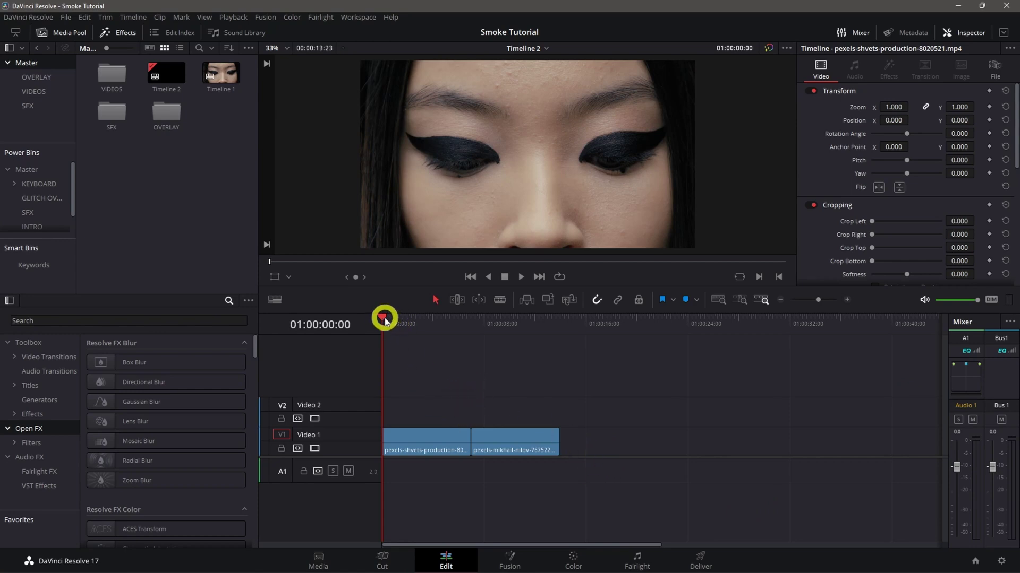
Drag Smoke (27).mov from the OVERLAY bin onto Video 2 at the timeline start.
drag(385, 320, 364, 354)
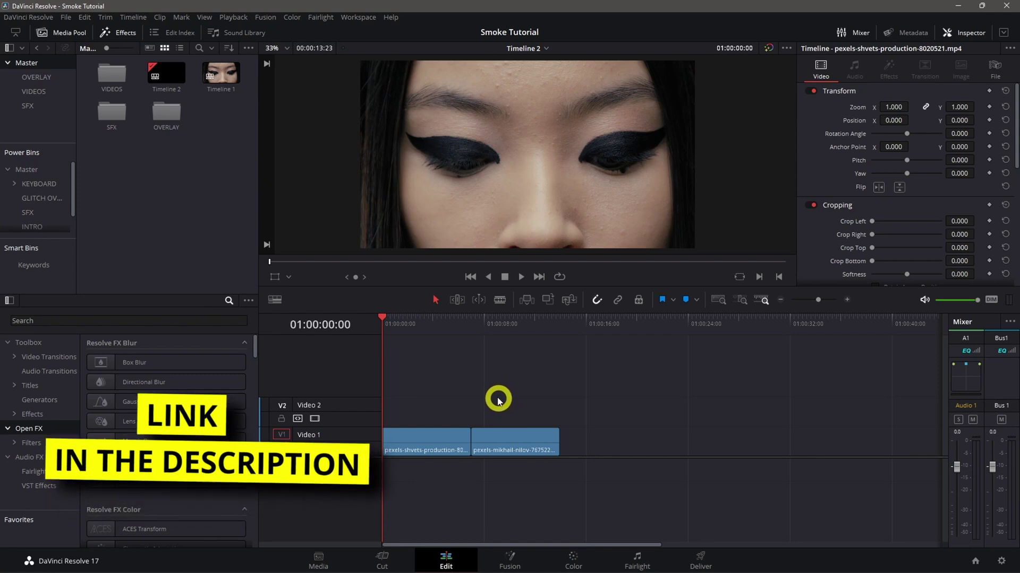
double_click(174, 127)
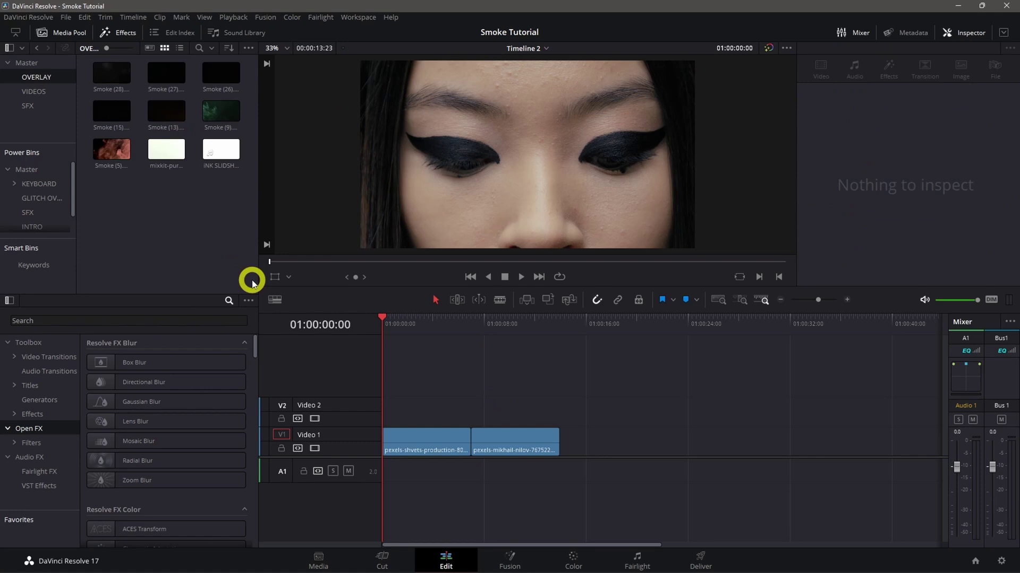
click(137, 73)
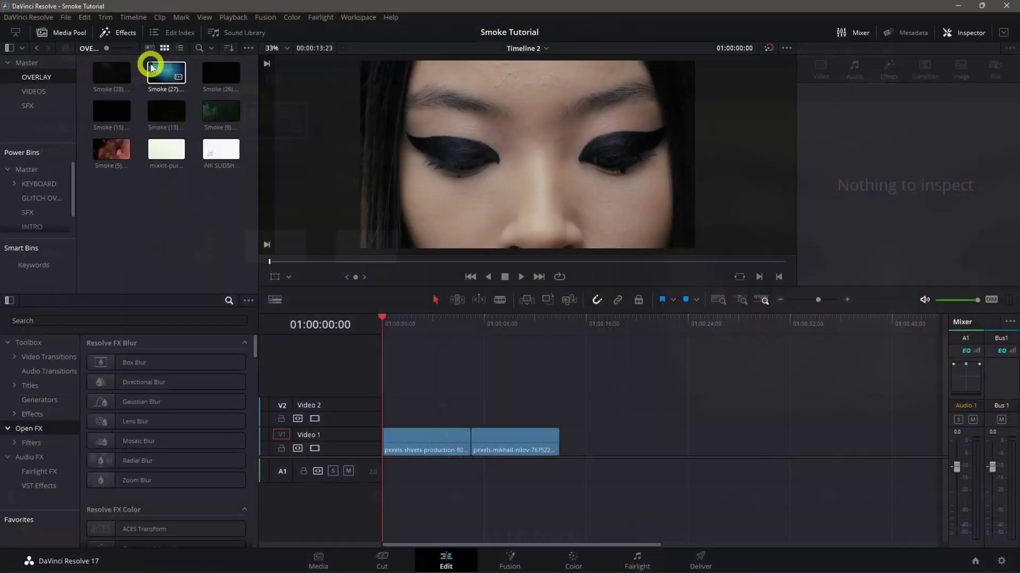
drag(255, 122, 309, 173)
mouse_move(187, 104)
mouse_down()
mouse_move(349, 307)
mouse_move(405, 418)
mouse_move(487, 412)
mouse_move(448, 415)
mouse_up()
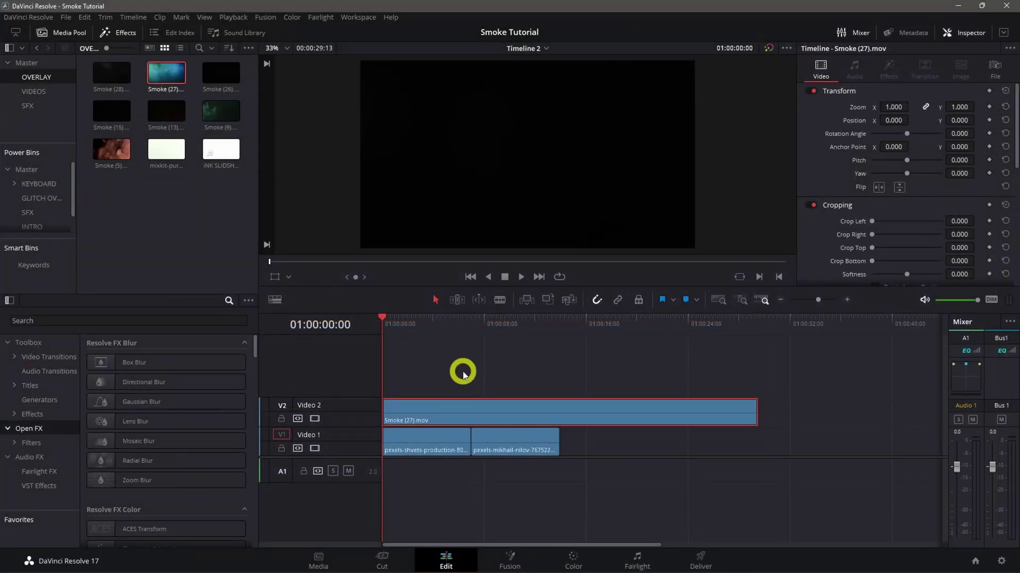
Split the smoke clip on Video 2 where the first face clip ends.
drag(383, 317, 490, 334)
key(b)
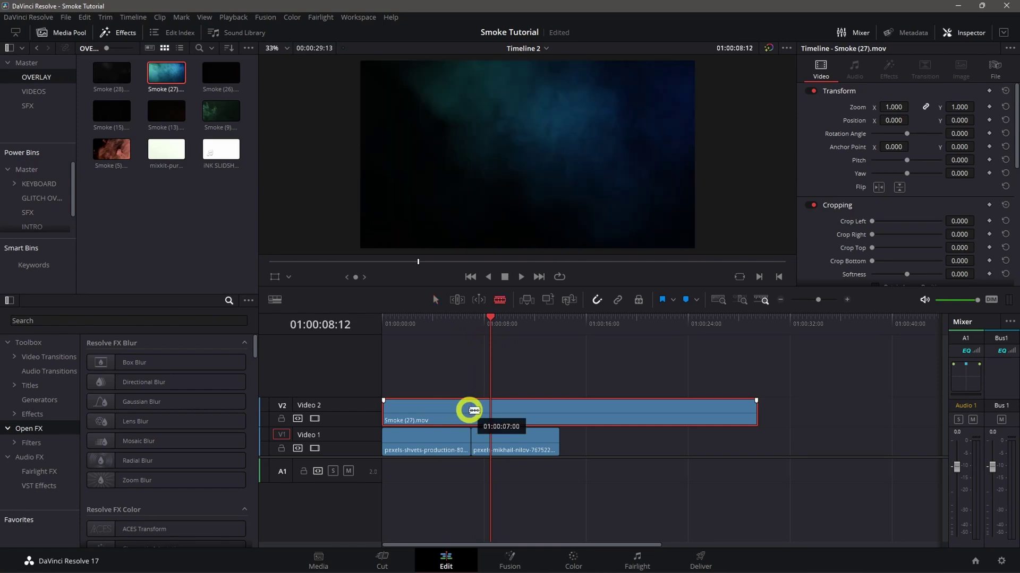
click(471, 410)
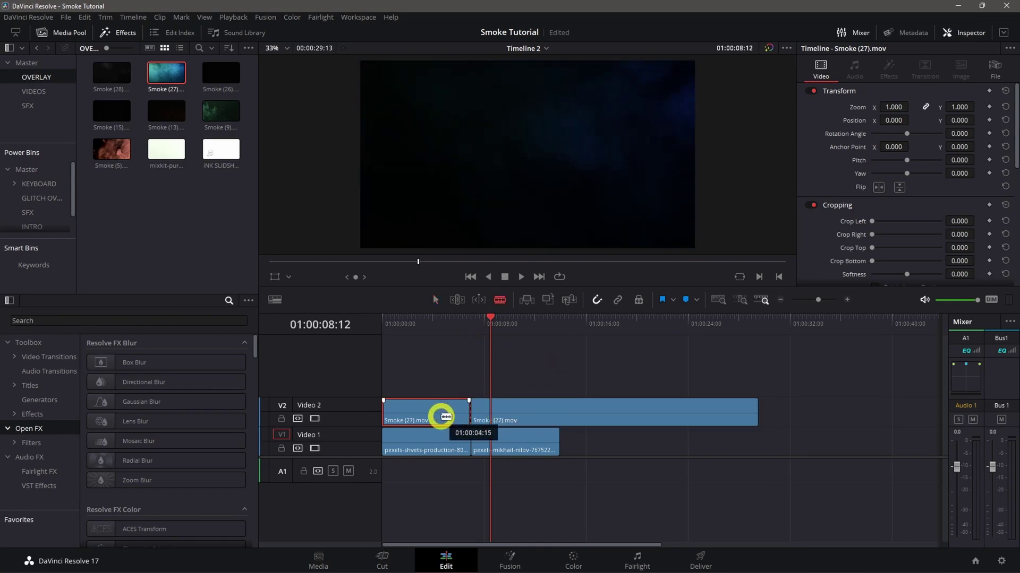
Delete the smoke clip's opening piece and move the remainder to the timeline start.
key(a)
click(437, 418)
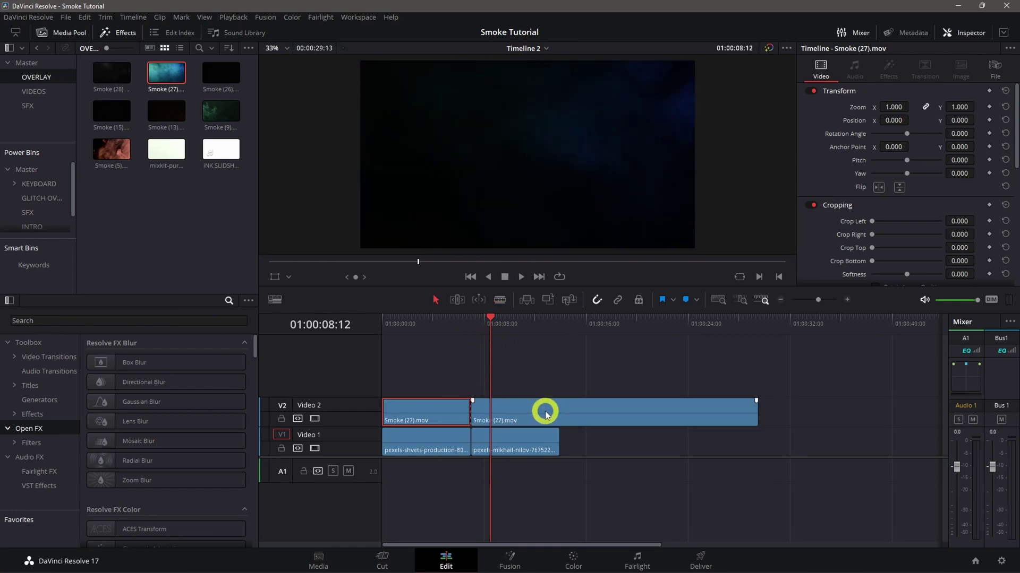
key(Delete)
drag(637, 413, 414, 420)
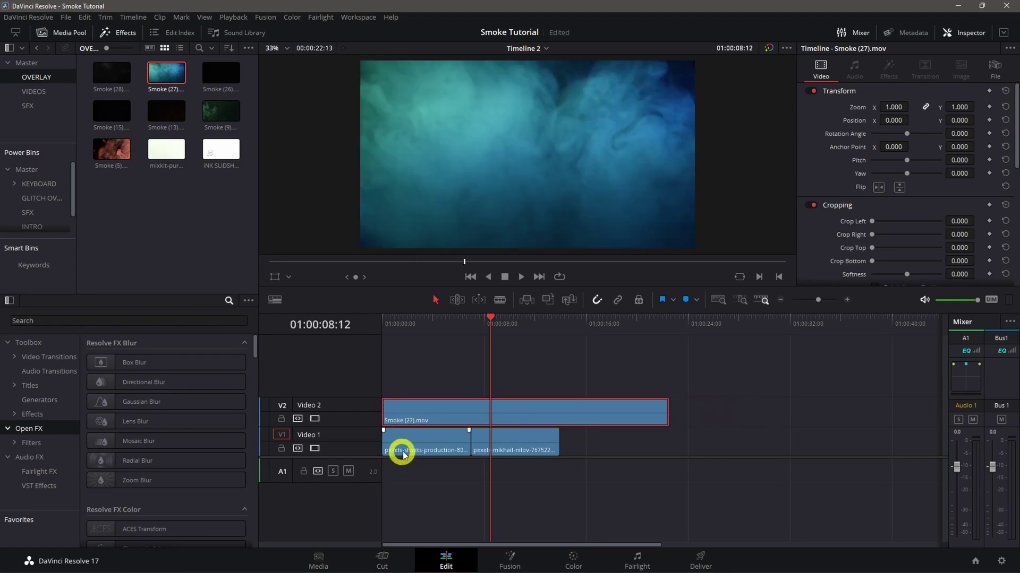
drag(489, 316, 370, 337)
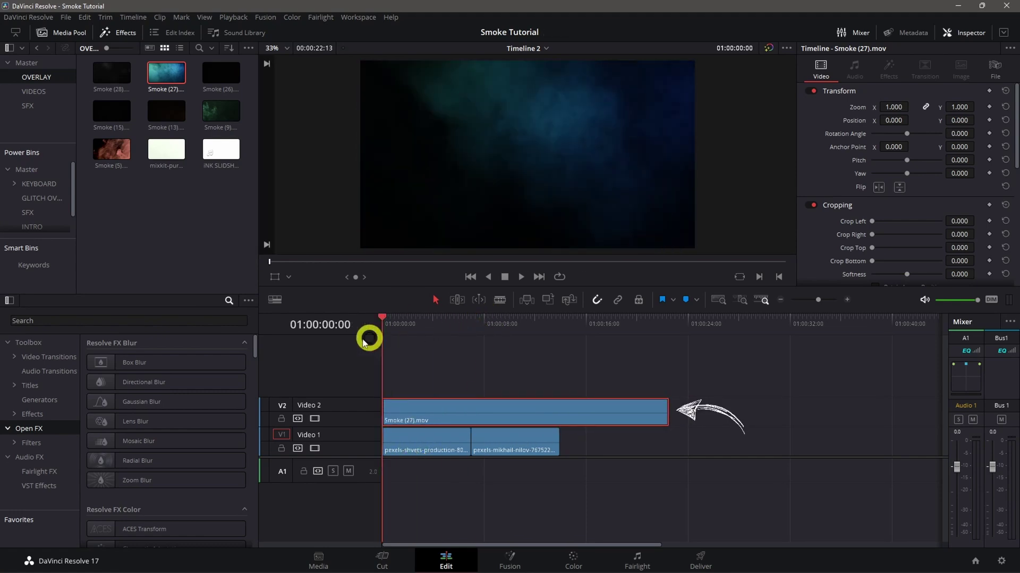
Search Open FX for 'luma' and drop Luma Keyer onto the Smoke (27).mov clip.
click(463, 371)
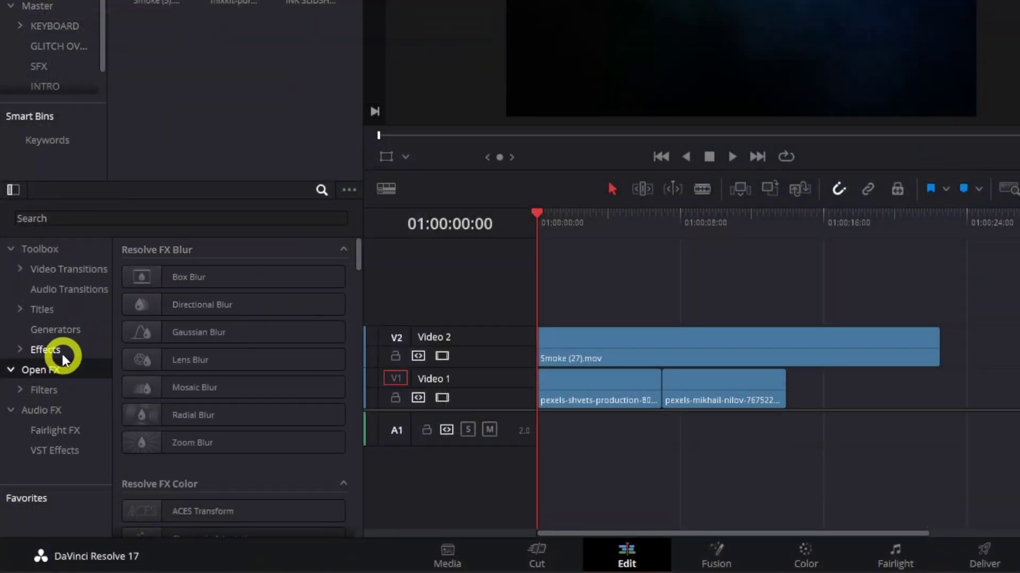
click(45, 352)
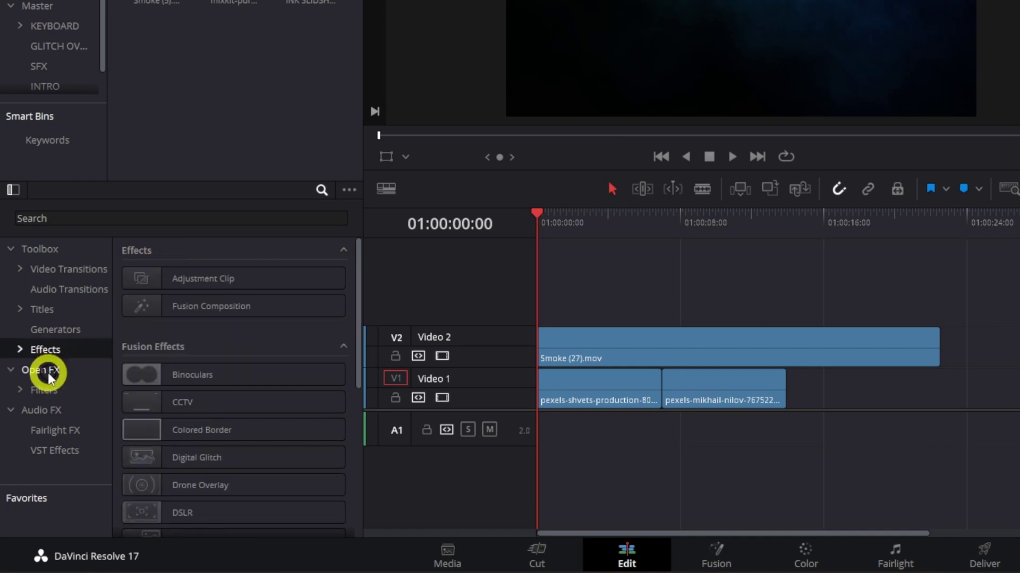
click(48, 372)
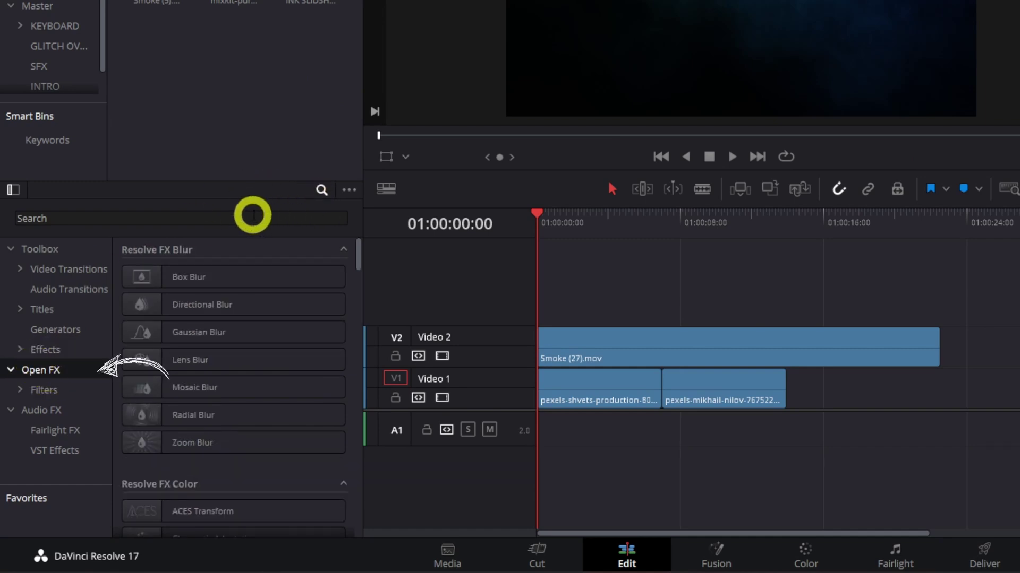
click(103, 212)
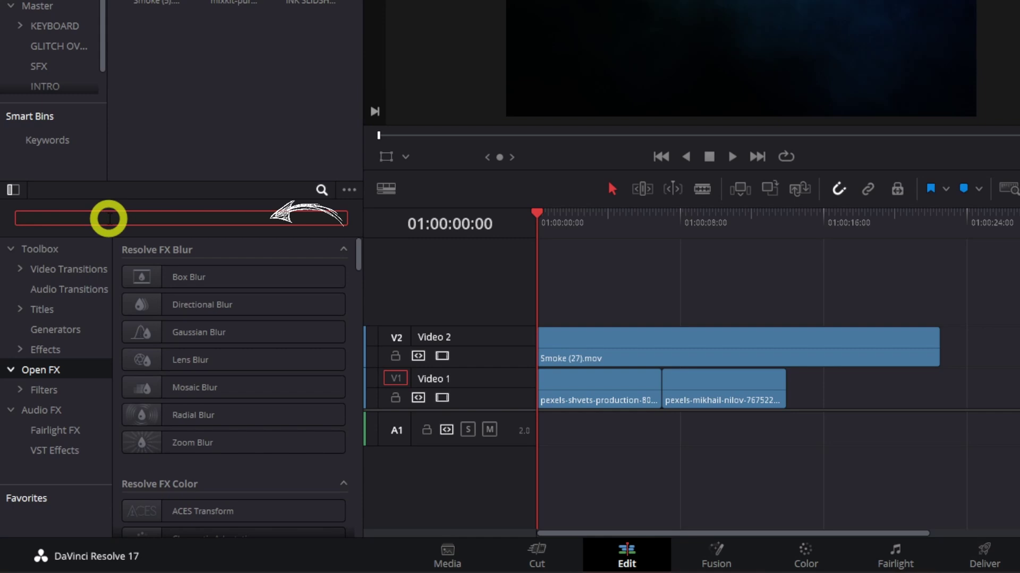
text(luma)
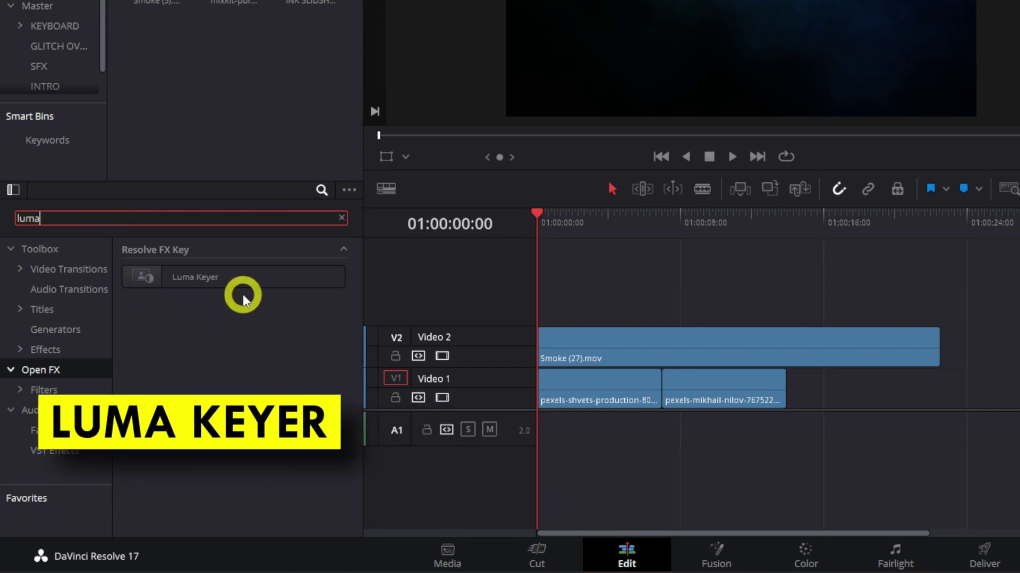
drag(207, 279, 618, 364)
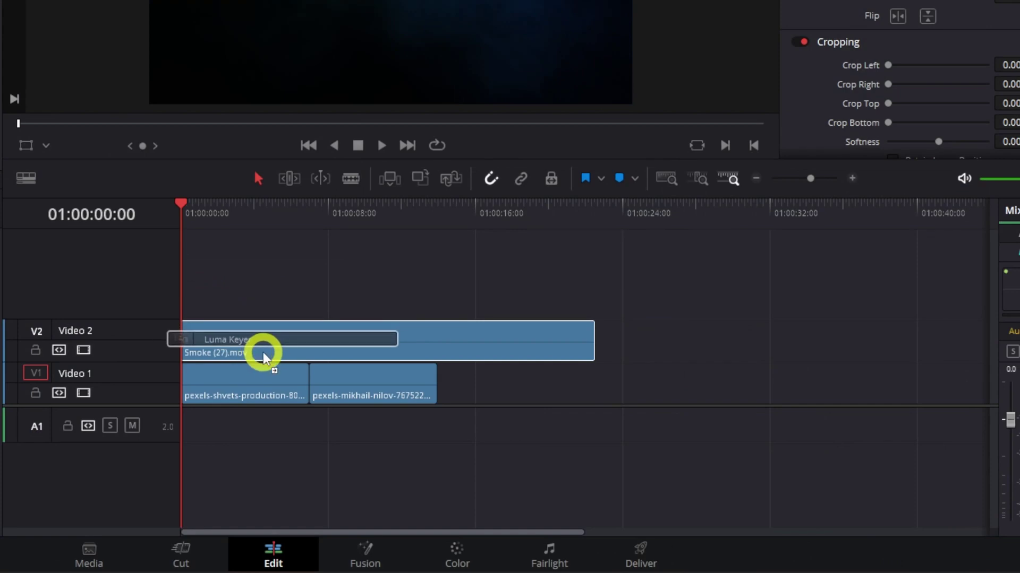
drag(263, 354, 256, 344)
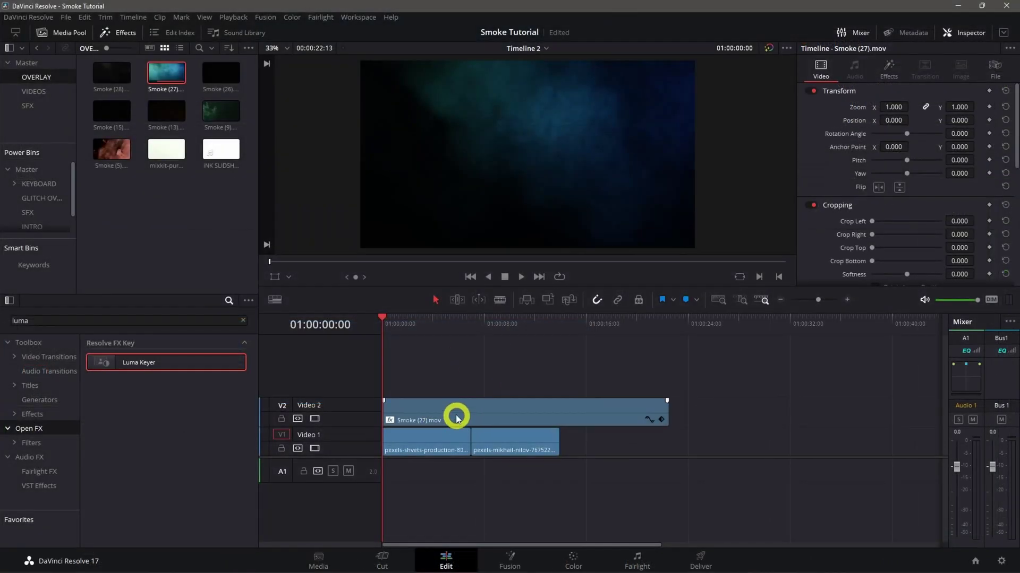
Show the Luma Keyer's Open FX Overlay controls and pick the dark smoke to key it out.
click(454, 412)
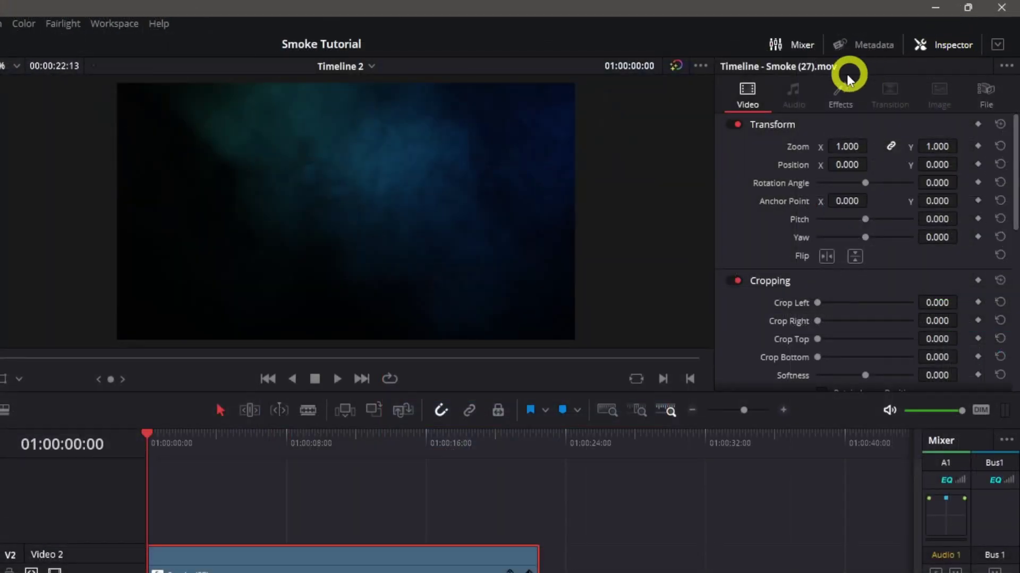
click(842, 104)
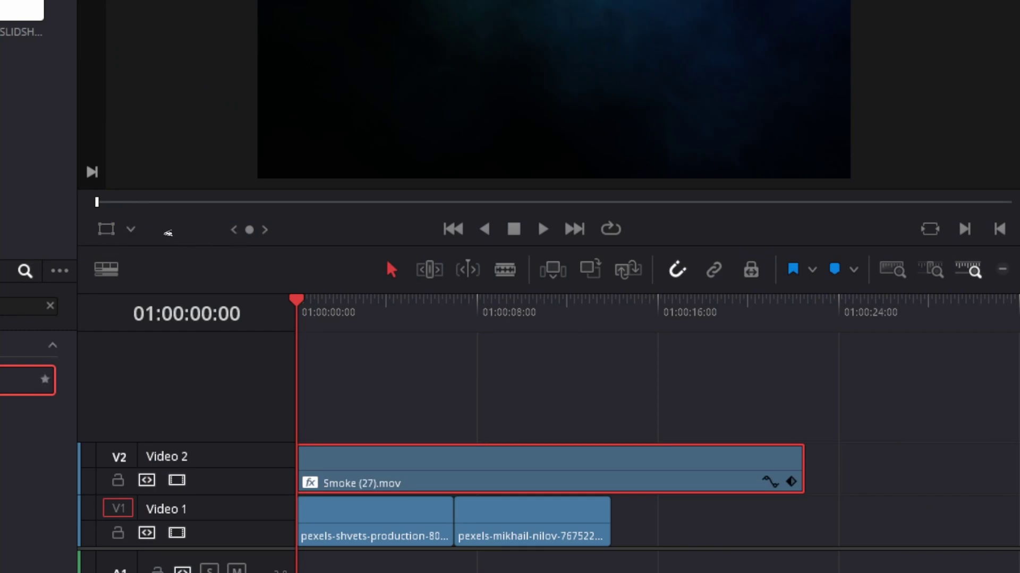
click(130, 230)
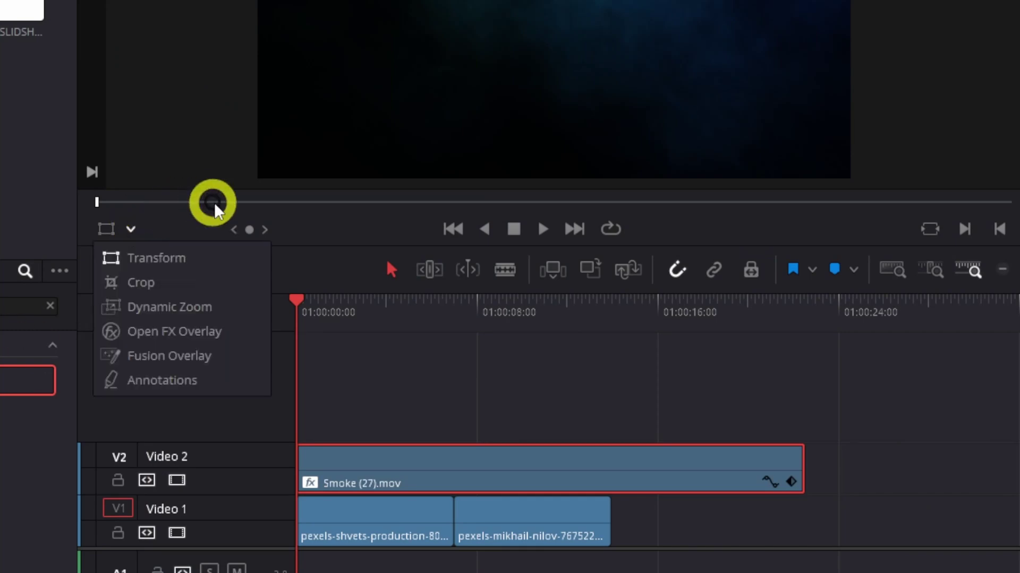
click(193, 334)
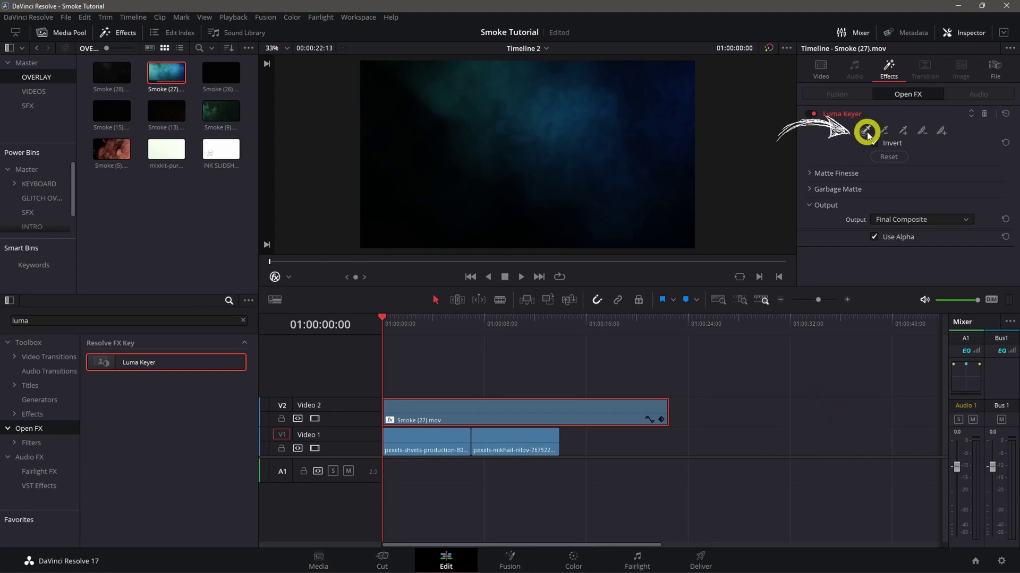
click(393, 227)
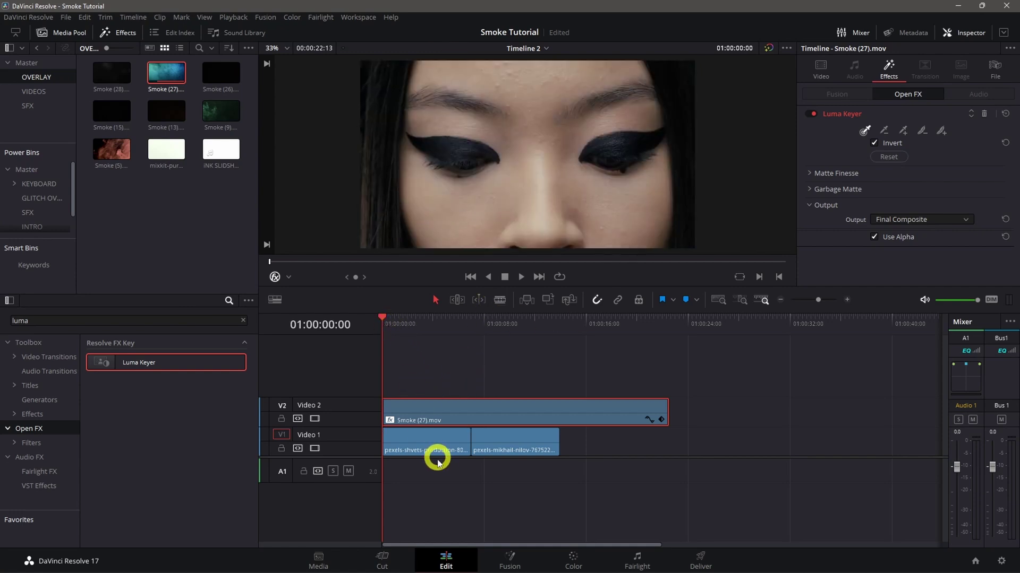
Play back the blue keyed smoke over the first face clip, then select that face clip.
key(space)
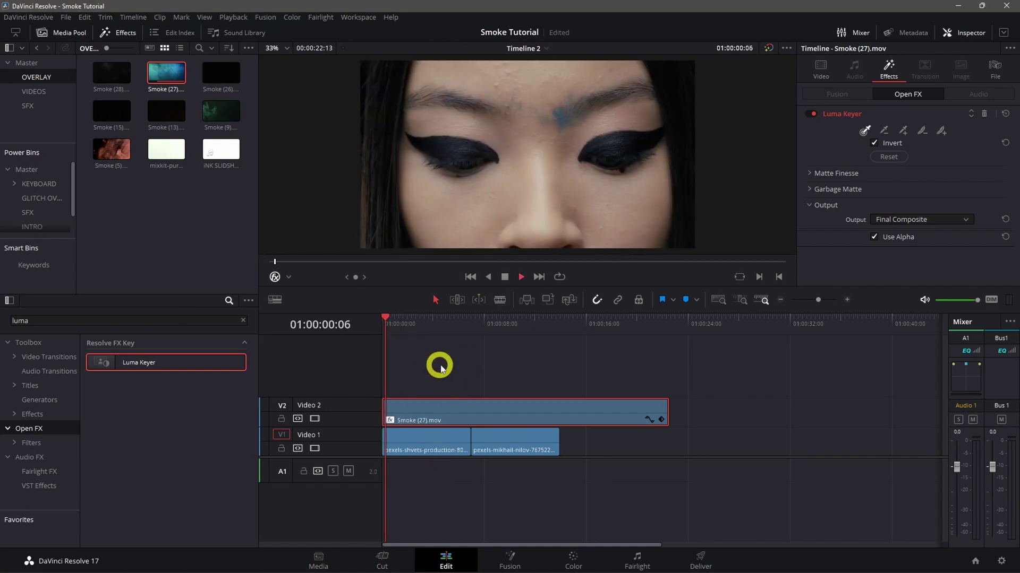
click(576, 378)
key(space)
click(517, 164)
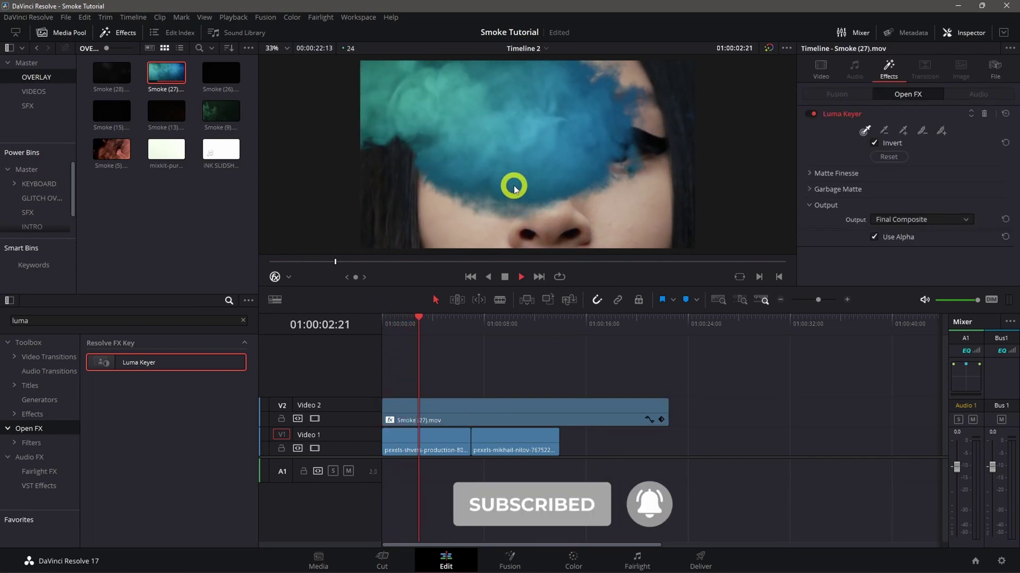
key(space)
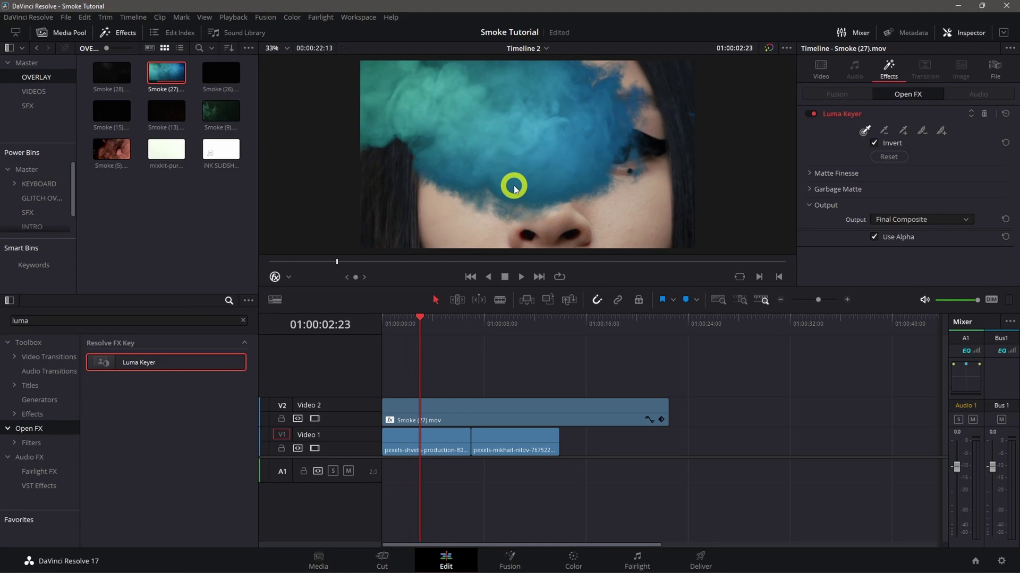
click(444, 447)
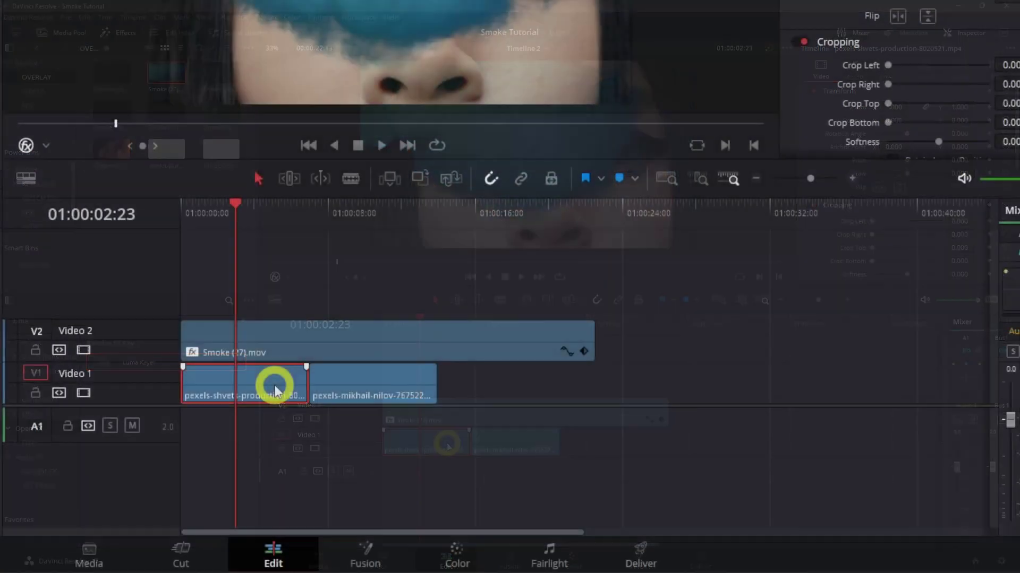
Move the first face clip from Video 1 up onto a new Video 3 track.
drag(446, 446, 439, 392)
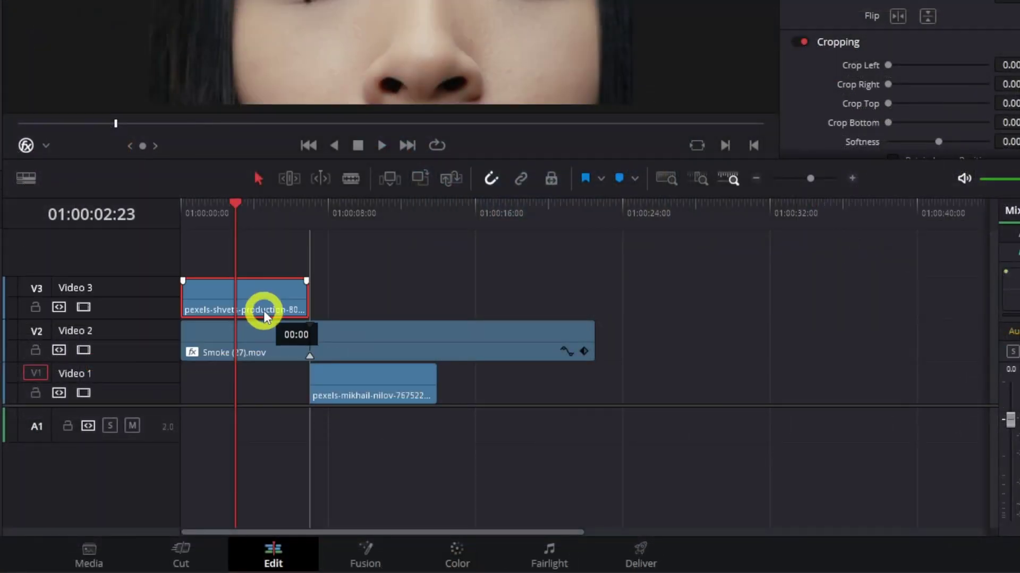
drag(264, 310, 264, 311)
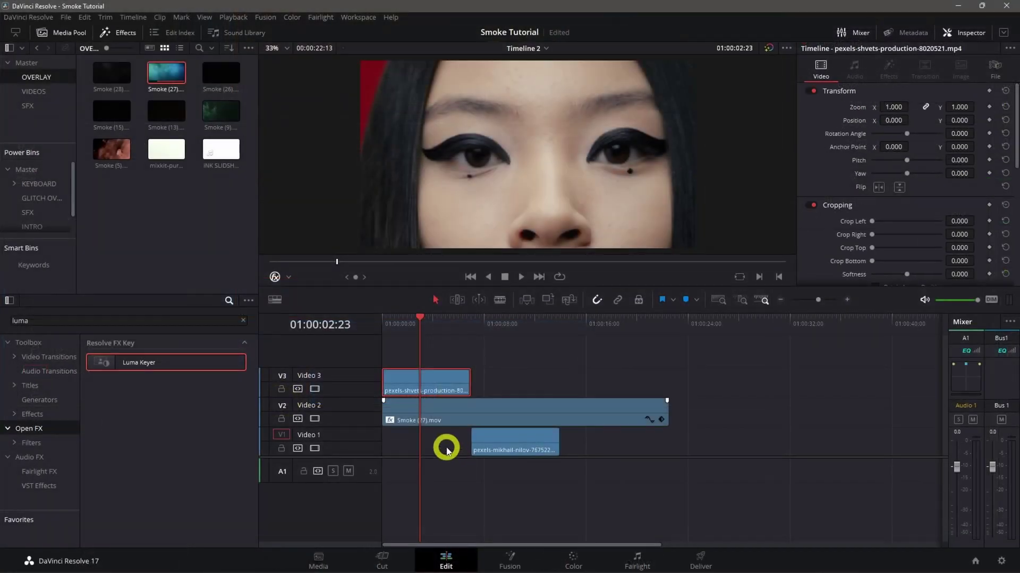
click(439, 390)
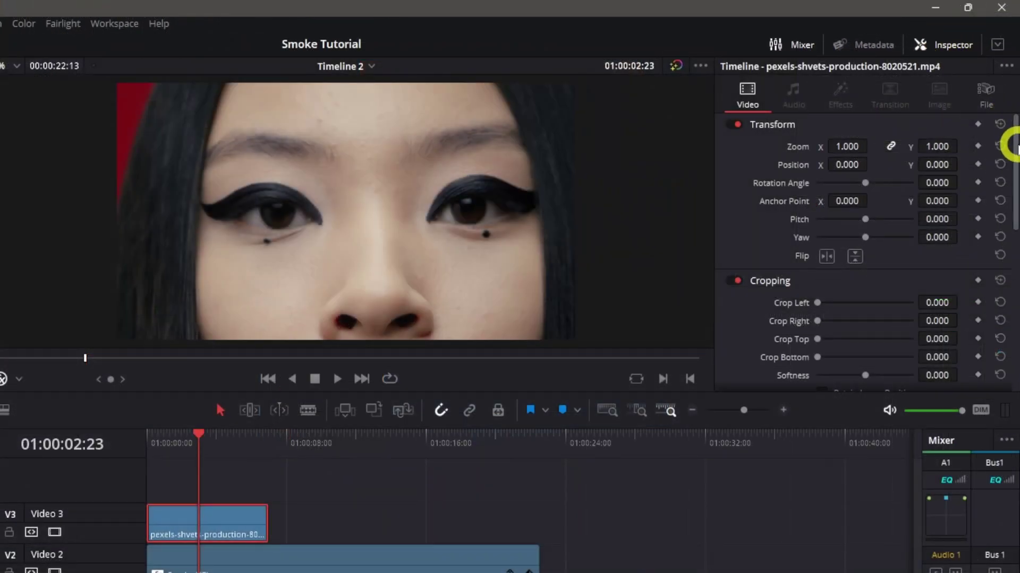
Set the face clip's Composite Mode to Foreground in the Inspector.
drag(1012, 145, 1005, 256)
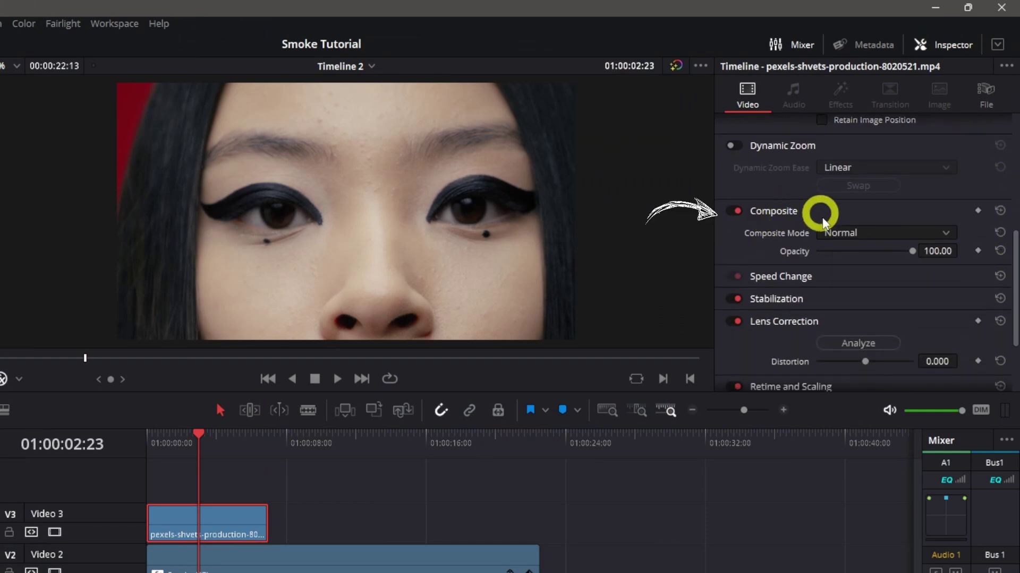
click(846, 233)
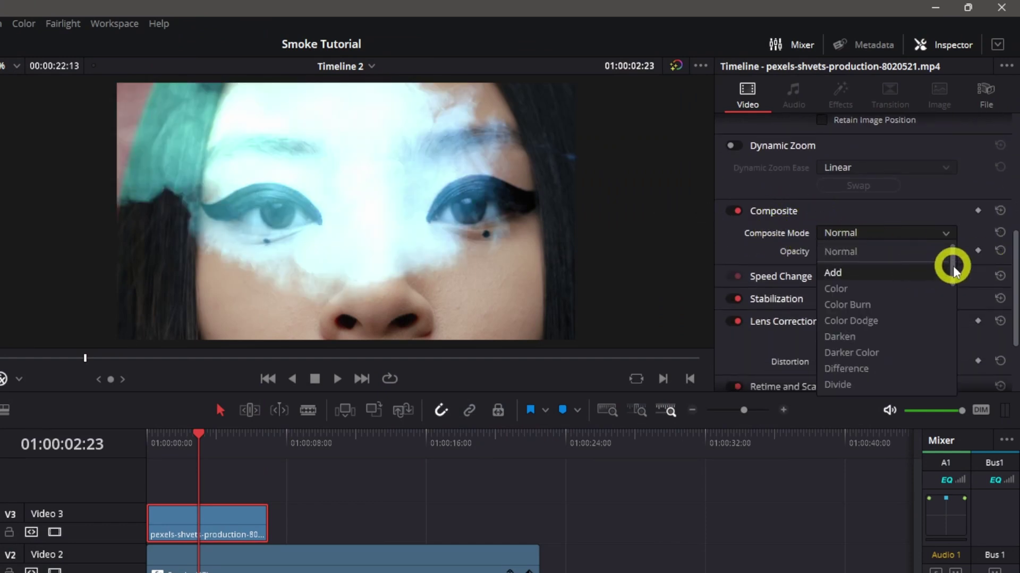
drag(951, 266, 949, 405)
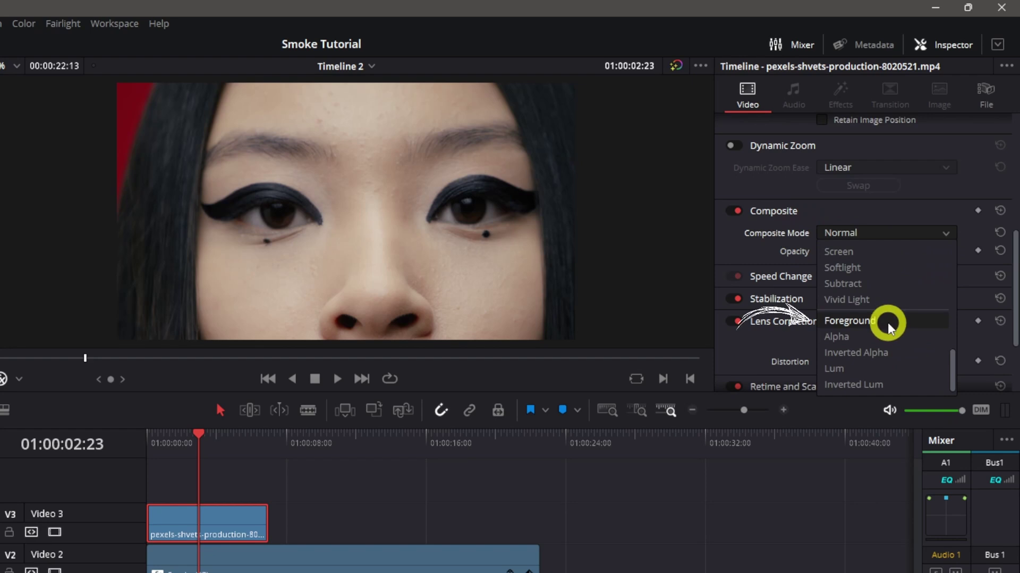
click(888, 325)
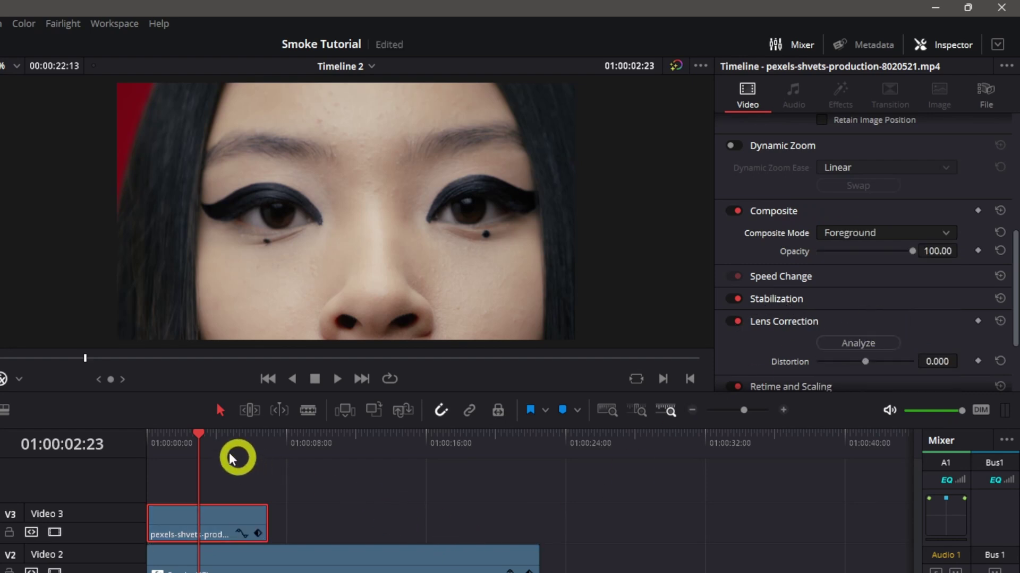
click(196, 438)
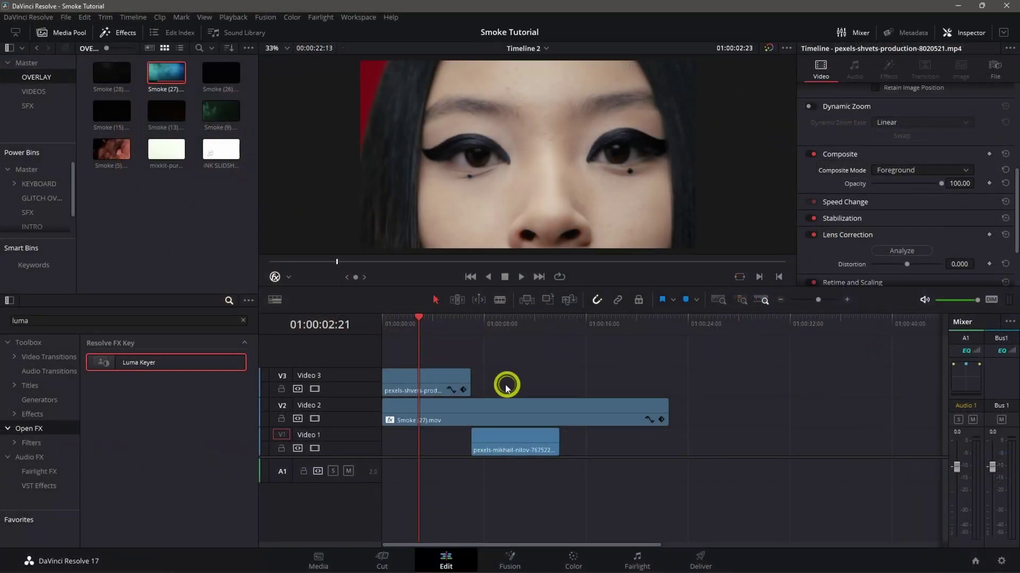
Set the Smoke (27).mov clip's Composite Mode to Alpha in the Inspector.
click(433, 421)
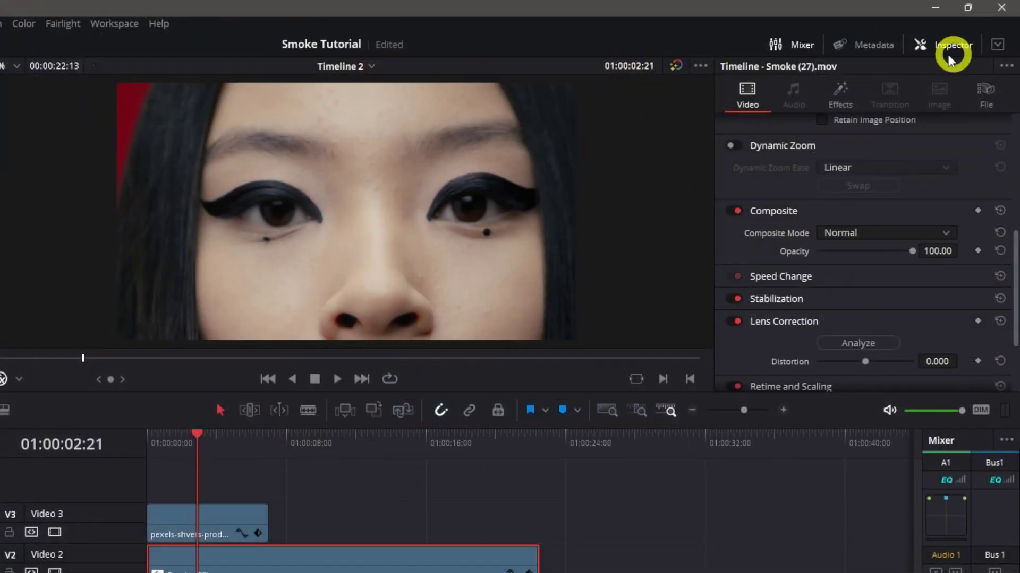
click(876, 236)
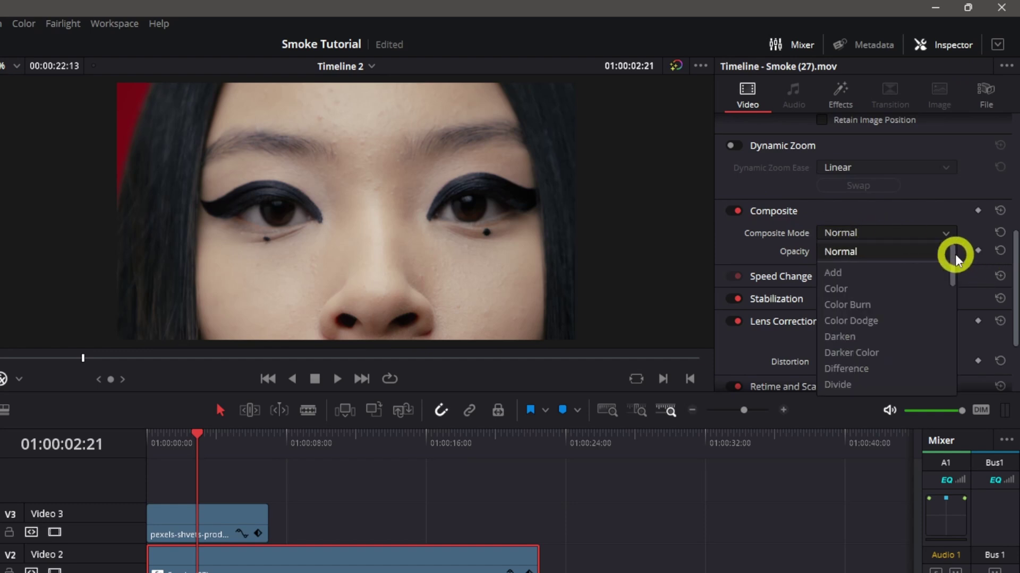
drag(956, 260, 946, 359)
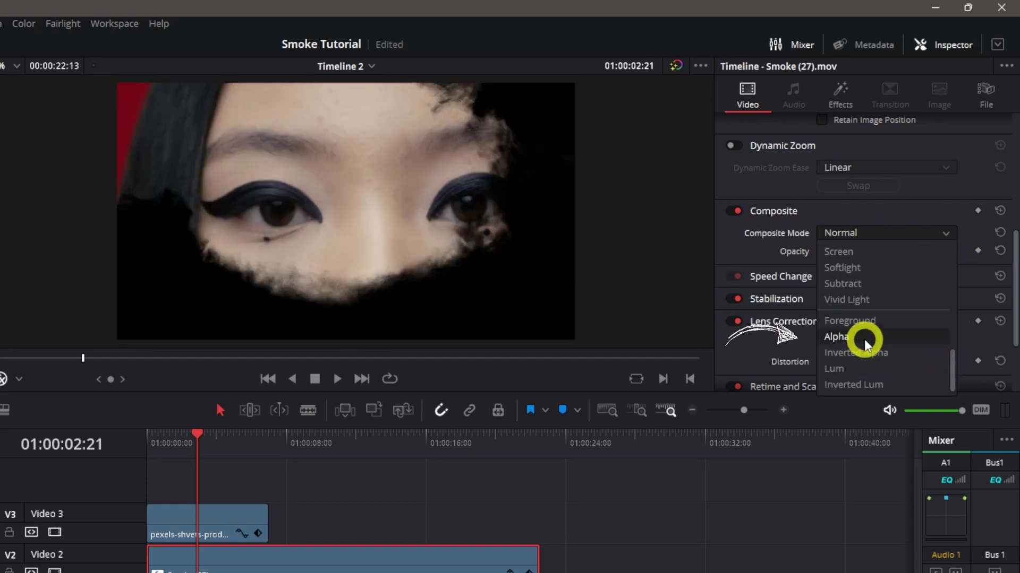
click(863, 339)
click(610, 571)
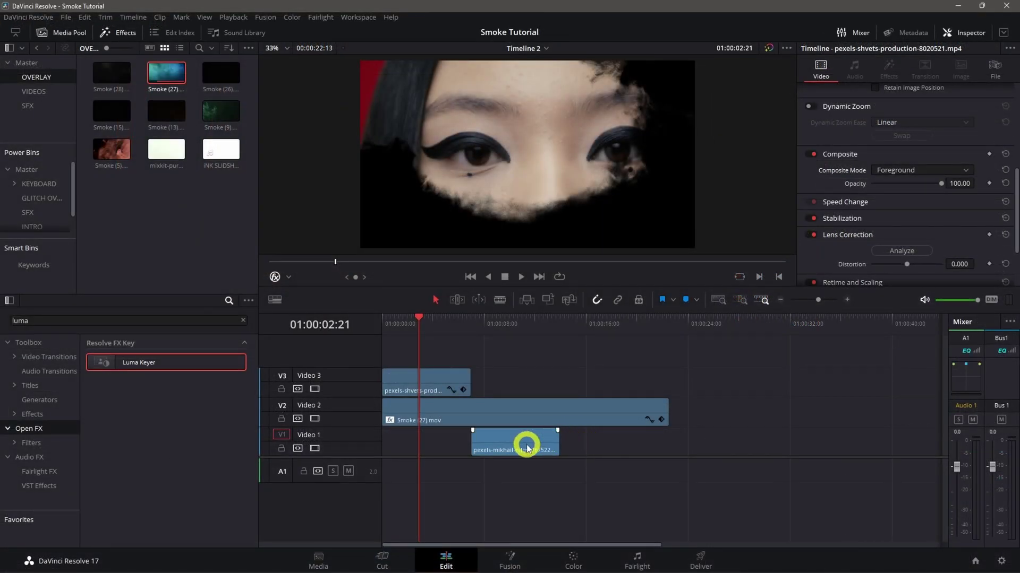
Slide the second face clip earlier on Video 1 and preview the transition from the start.
drag(526, 446, 454, 441)
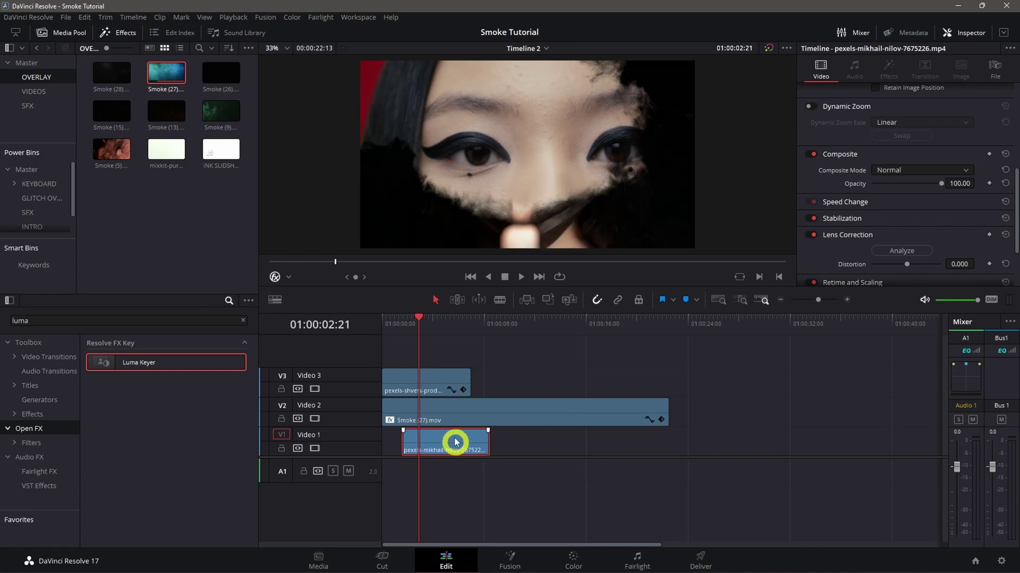
drag(419, 335, 399, 325)
click(440, 392)
key(Home)
key(space)
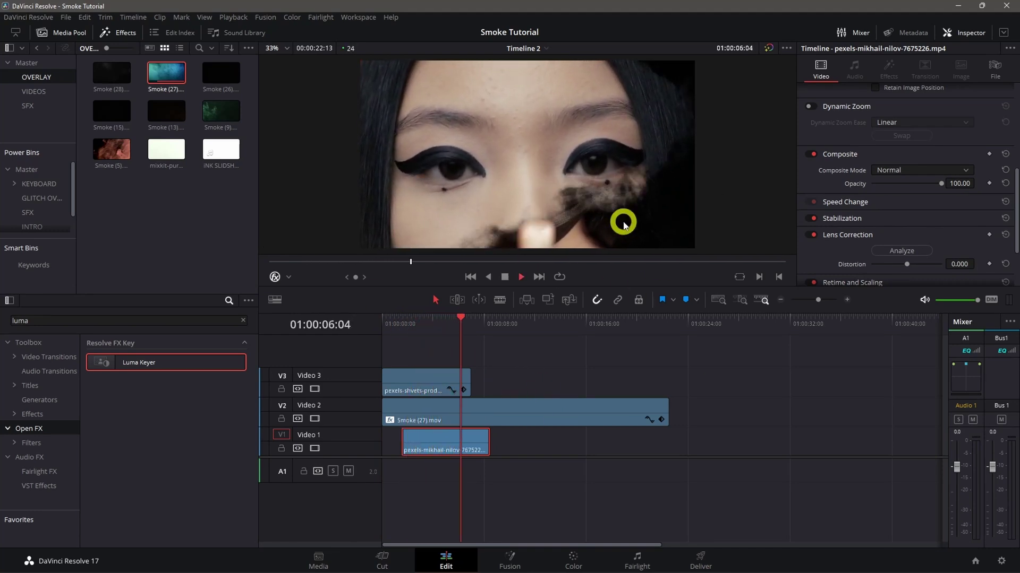
key(space)
Move the second face clip to the timeline start and replay from the beginning.
drag(468, 322, 382, 337)
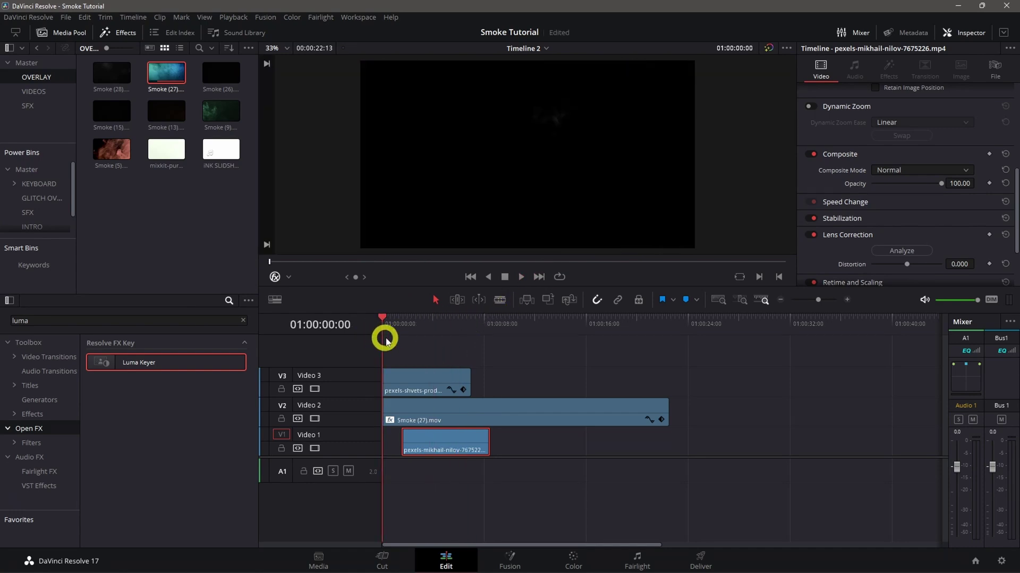
key(space)
drag(456, 444, 432, 442)
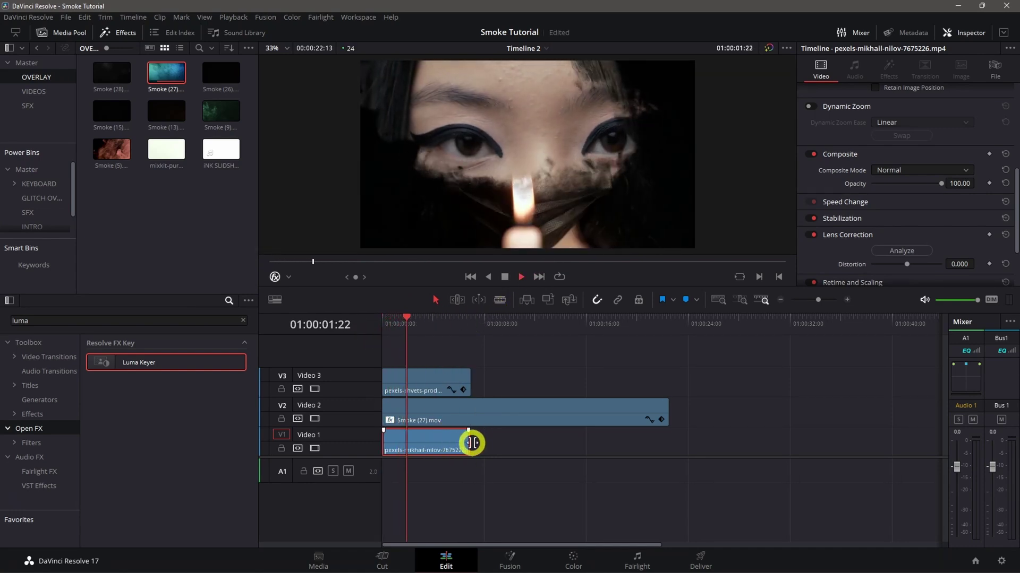
click(551, 419)
key(space)
key(Home)
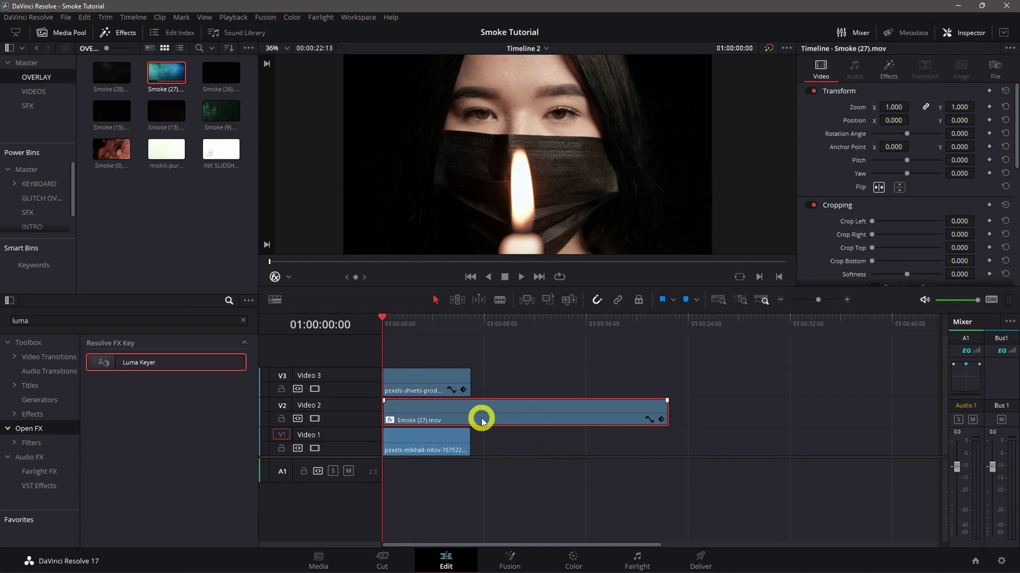
Flip the smoke overlay horizontally and replay the transition from the start.
key(space)
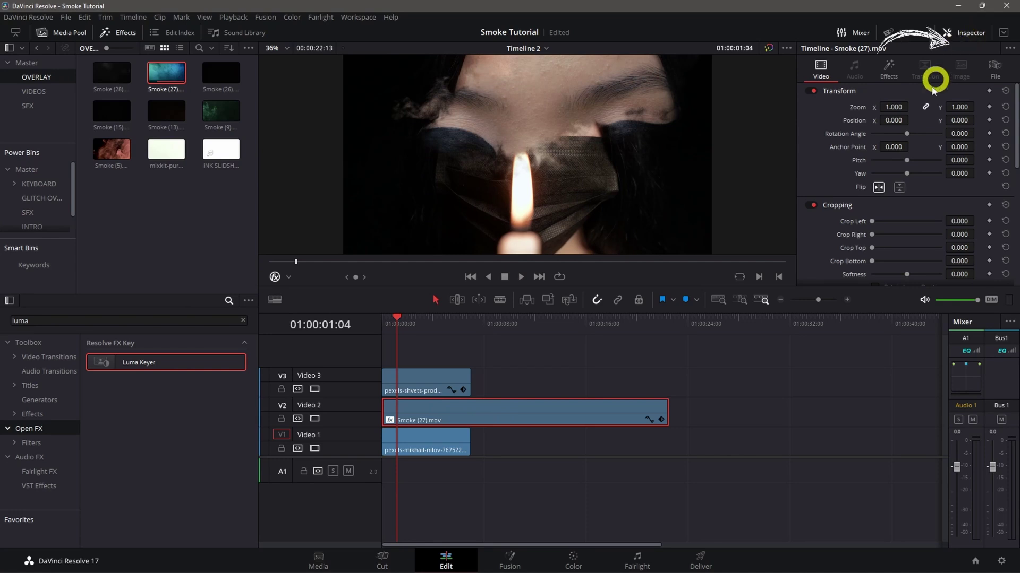
click(878, 188)
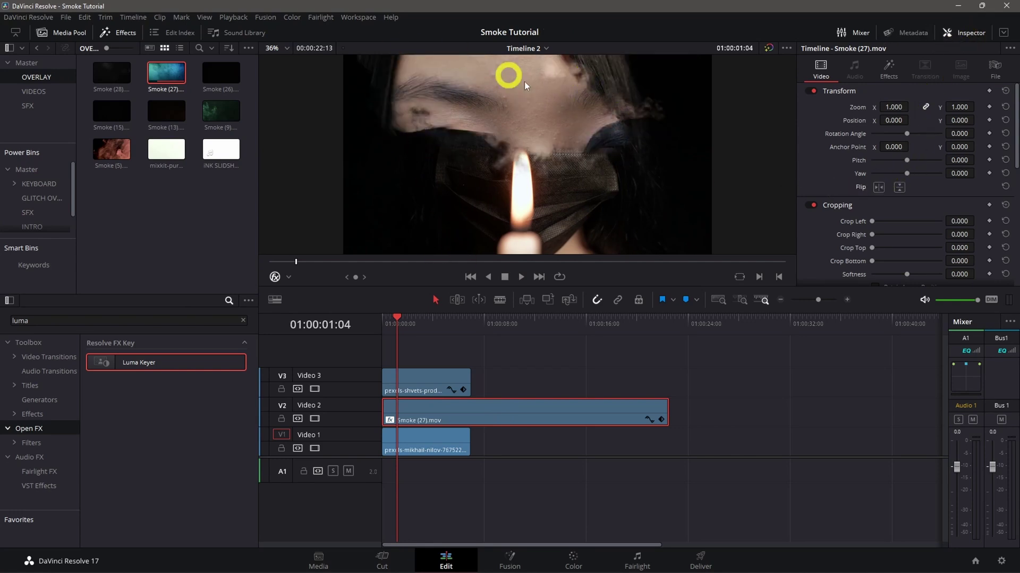
click(437, 346)
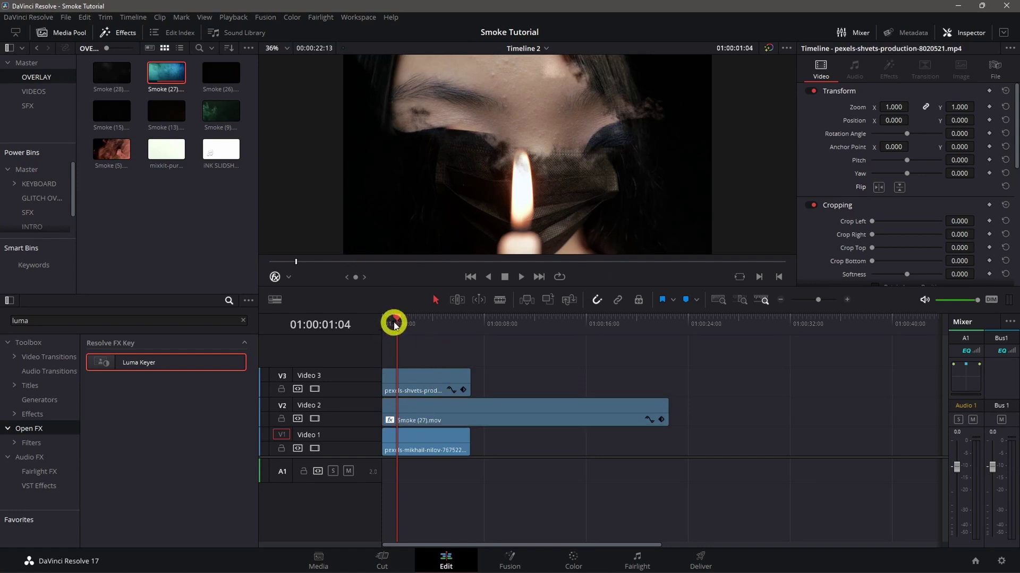
drag(395, 319, 387, 320)
key(space)
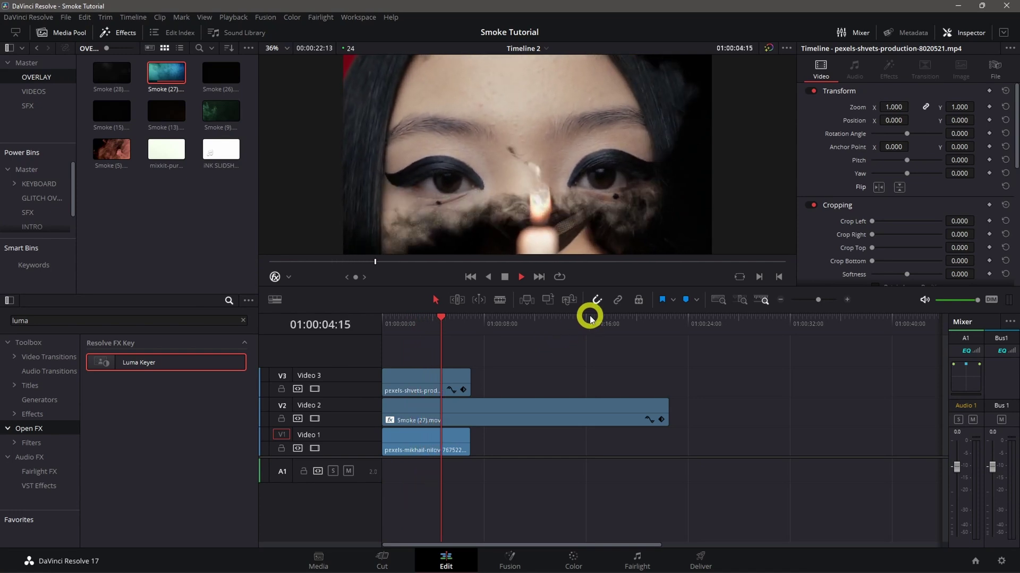
click(492, 321)
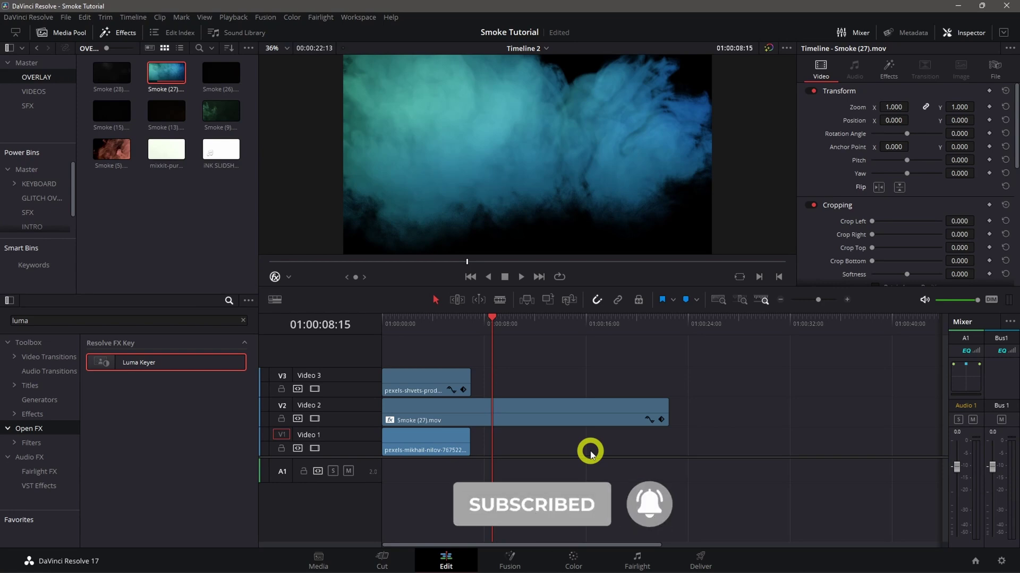
click(402, 321)
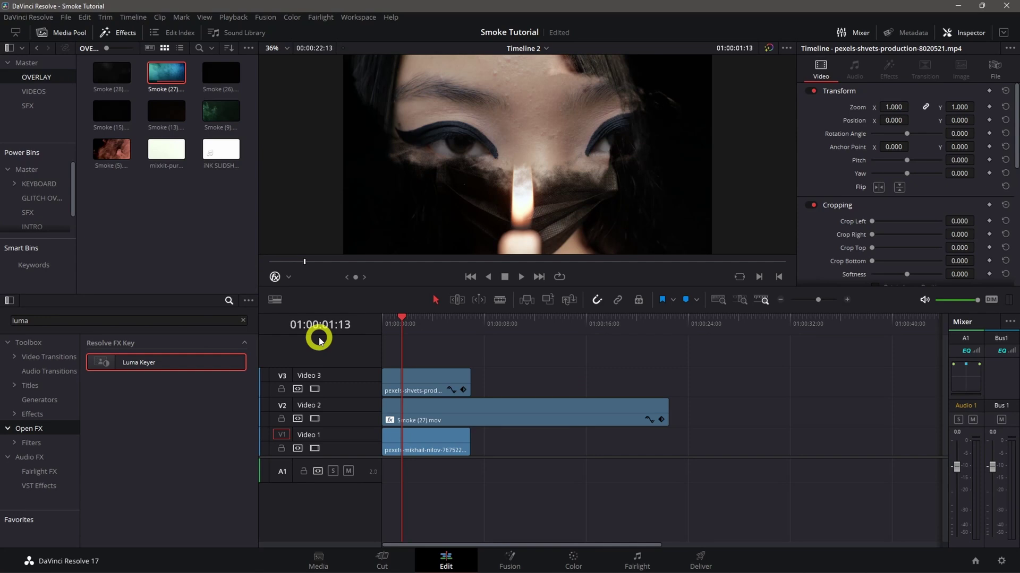